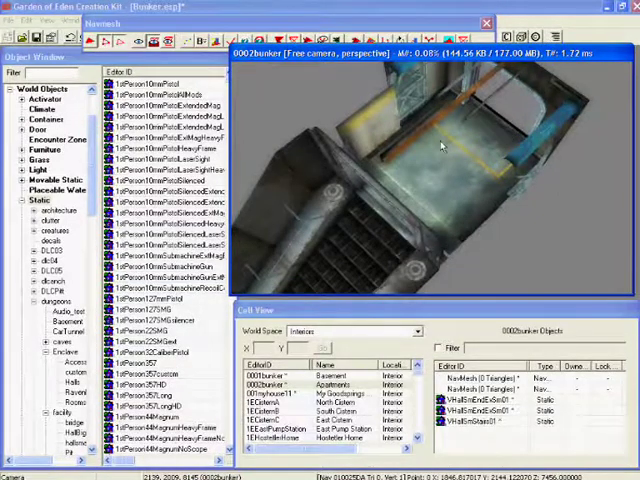
Angle the view onto the landing's top and build a triangle from three vertices placed there.
click(249, 27)
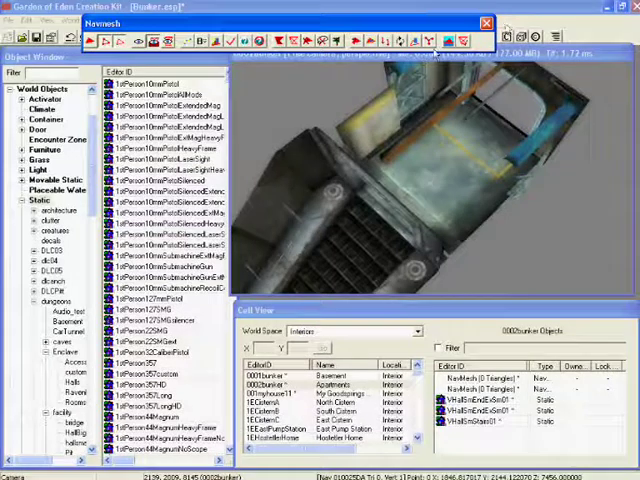
shift+middle_drag(157, 76, 320, 236)
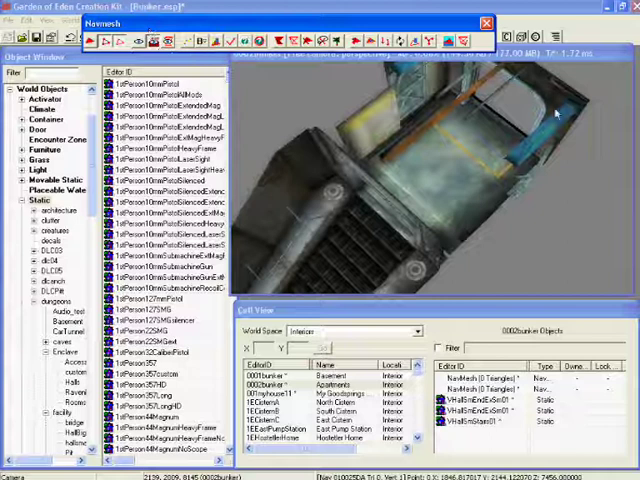
shift+middle_drag(492, 120, 530, 160)
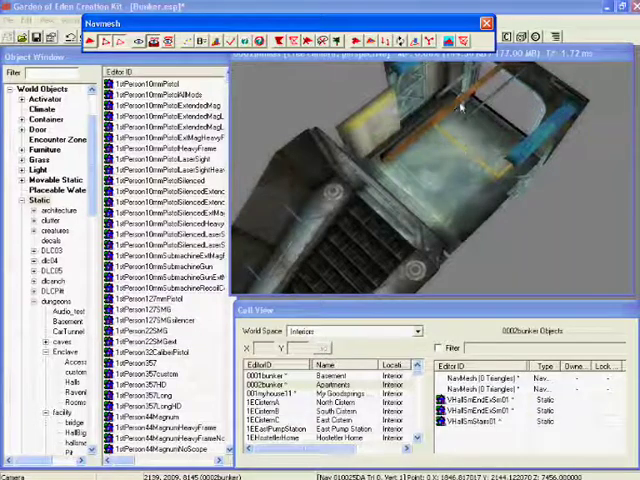
click(530, 160)
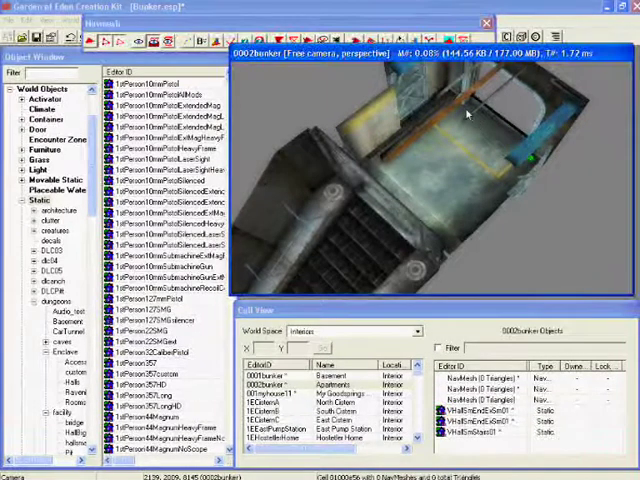
mouse_move(530, 160)
shift+middle_down()
mouse_move(433, 122)
mouse_move(397, 5)
shift+middle_up()
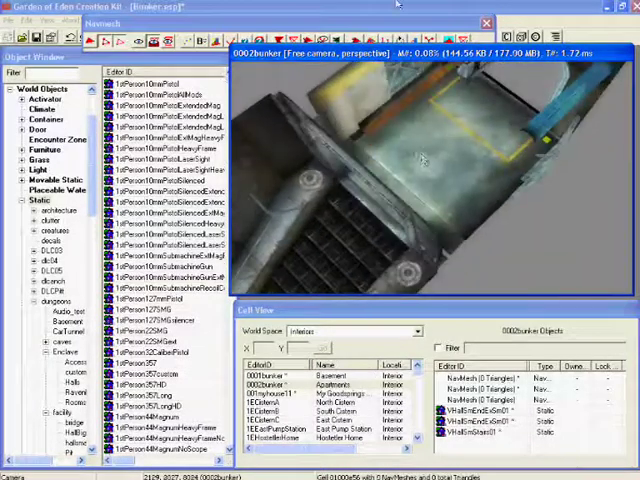
shift+middle_drag(422, 183, 430, 180)
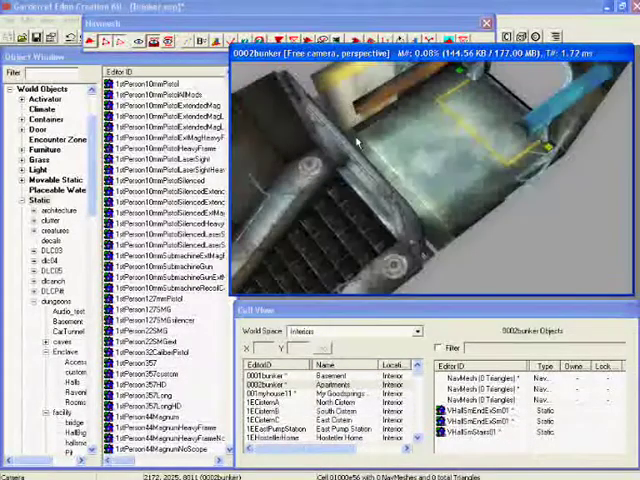
shift+middle_drag(357, 143, 476, 125)
right_click(461, 73)
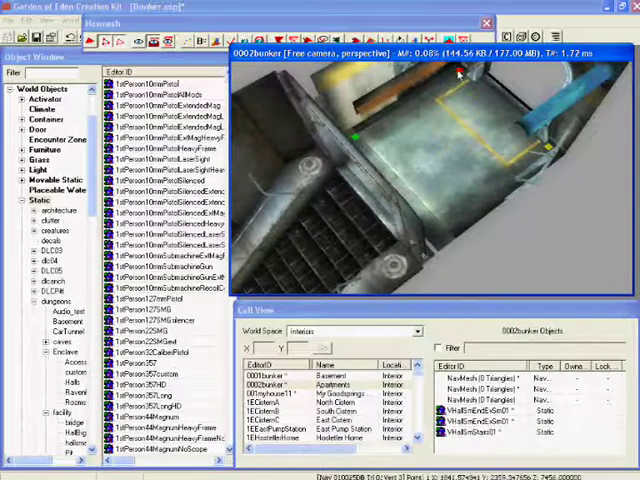
right_click(548, 148)
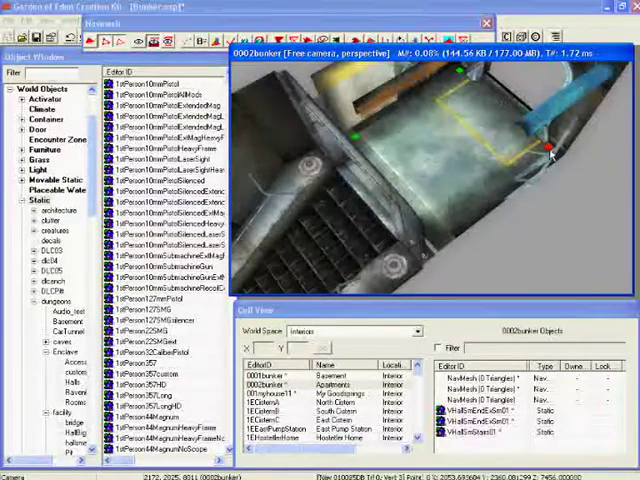
click(326, 20)
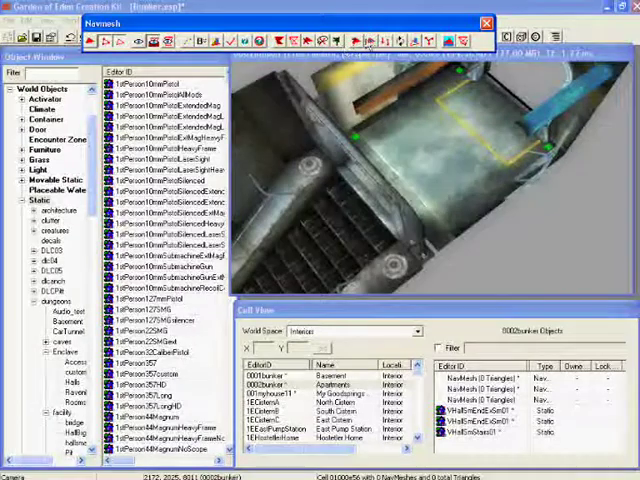
Add a vertex, form a second triangle with it, and drag it to the landing's front corner.
click(370, 42)
click(440, 147)
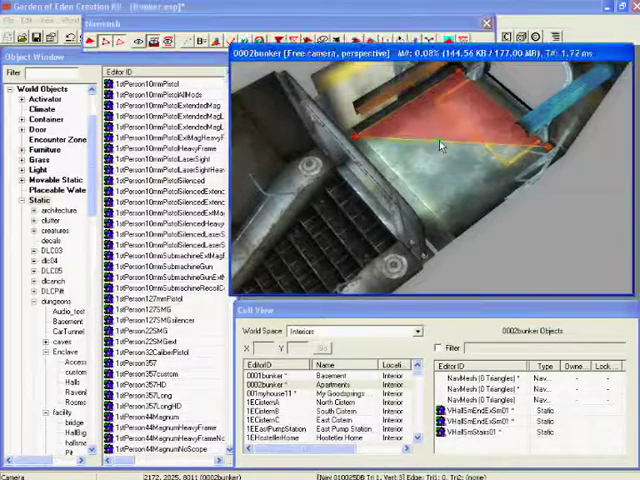
right_click(466, 154)
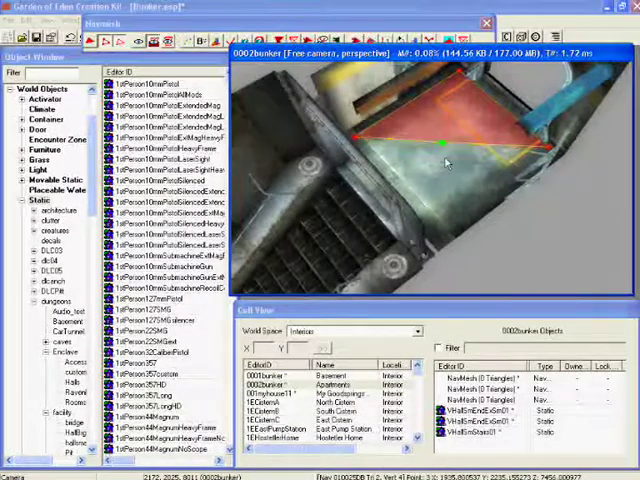
key(t)
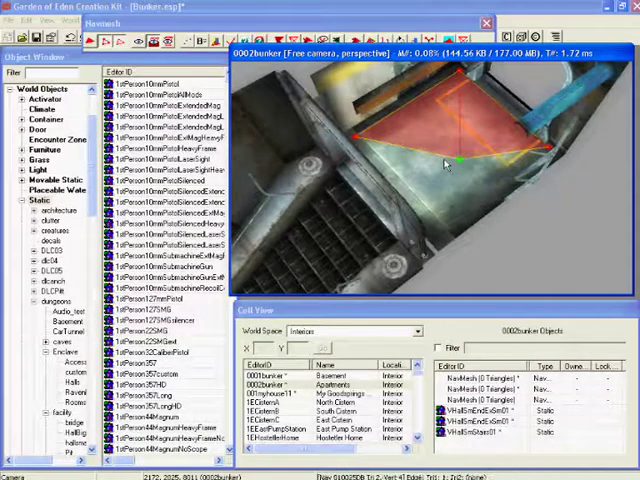
drag(459, 158, 448, 158)
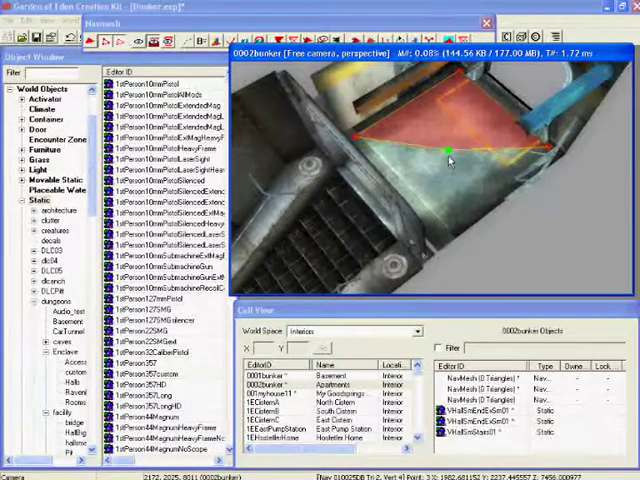
drag(448, 158, 443, 235)
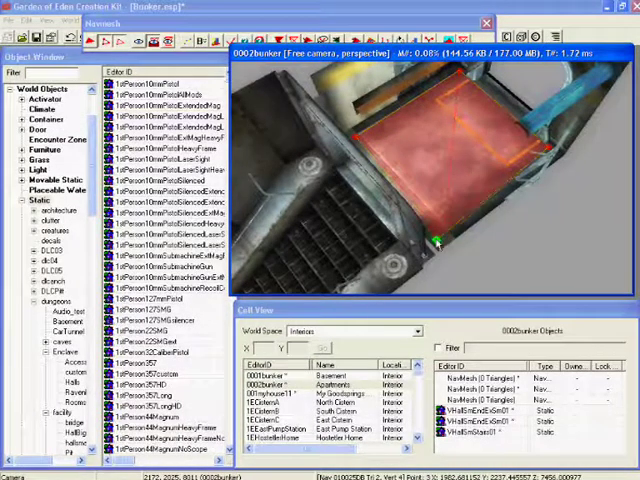
mouse_move(443, 235)
shift+middle_down()
mouse_move(578, 18)
mouse_move(333, 204)
mouse_move(569, 139)
mouse_move(503, 181)
mouse_move(553, 171)
mouse_move(383, 216)
shift+middle_up()
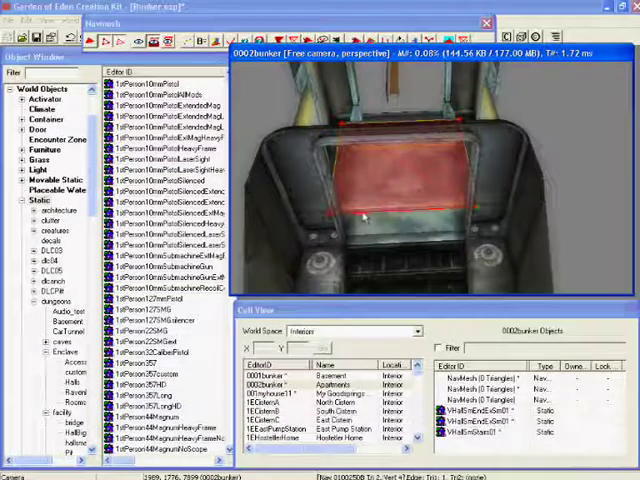
Select both front corner vertices, add two vertices below them, and create triangles toward the stairs.
click(348, 214)
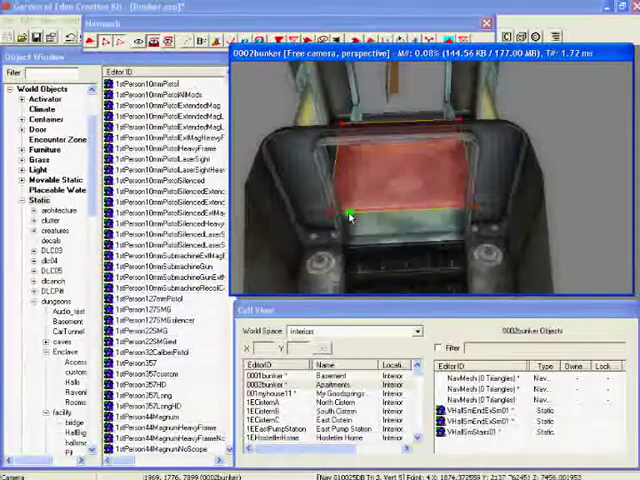
click(453, 215)
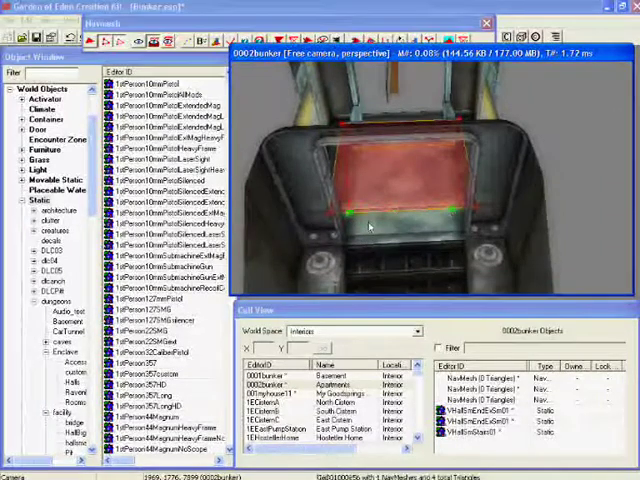
scroll(357, 211, up, 3)
scroll(354, 175, down, 4)
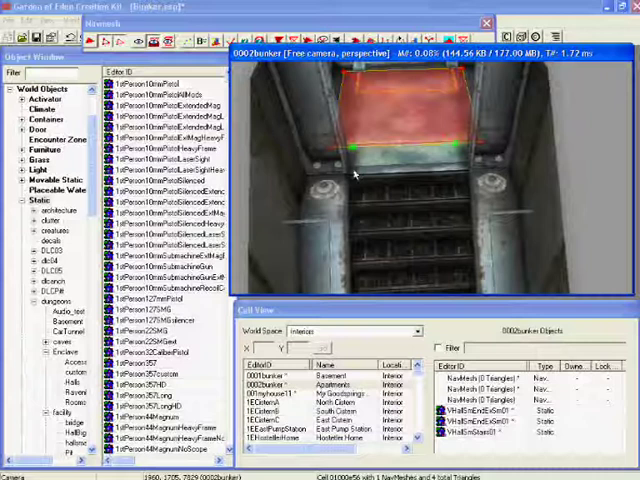
click(354, 172)
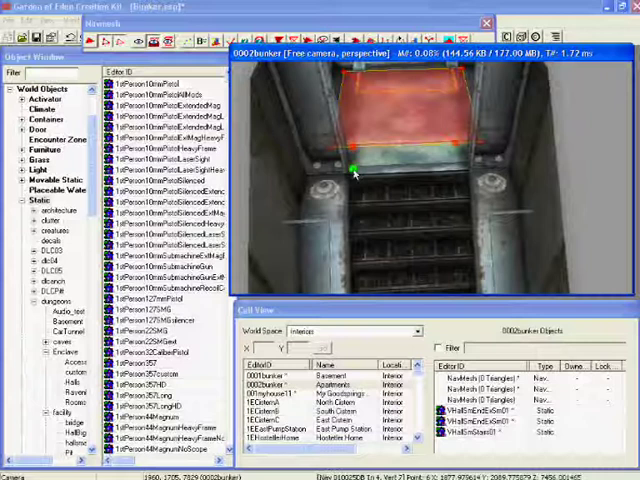
click(455, 147)
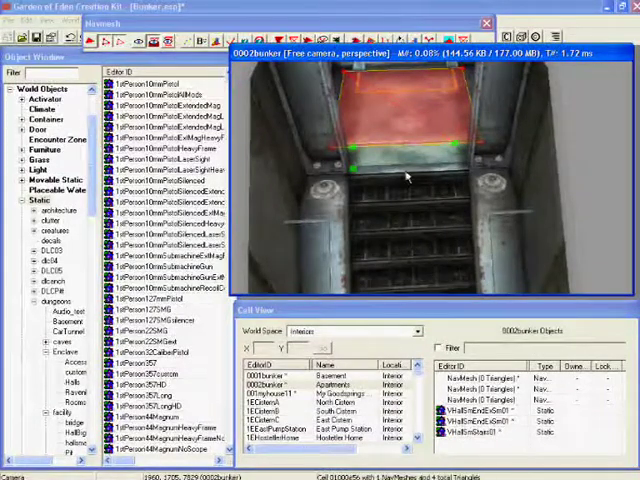
click(375, 45)
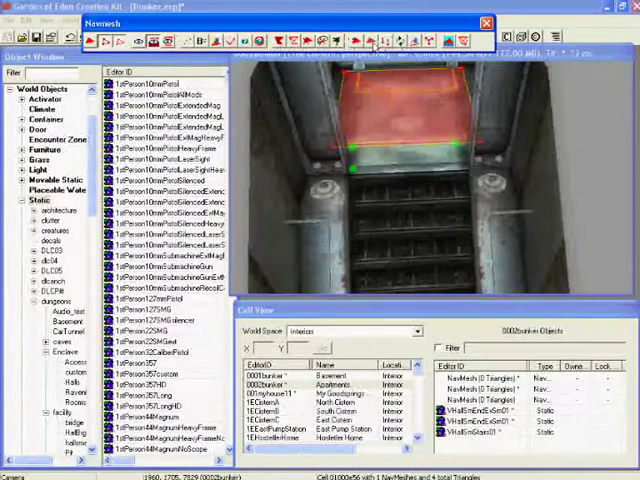
click(370, 44)
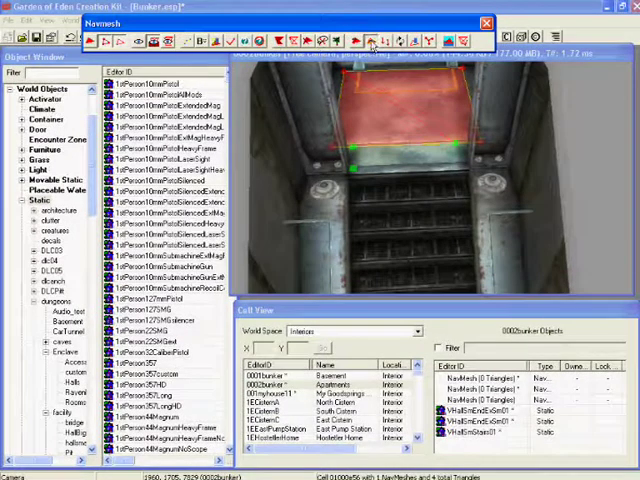
Add a front-right triangle vertex, then pick the stray lower-left vertex and undo it.
click(405, 160)
right_click(455, 165)
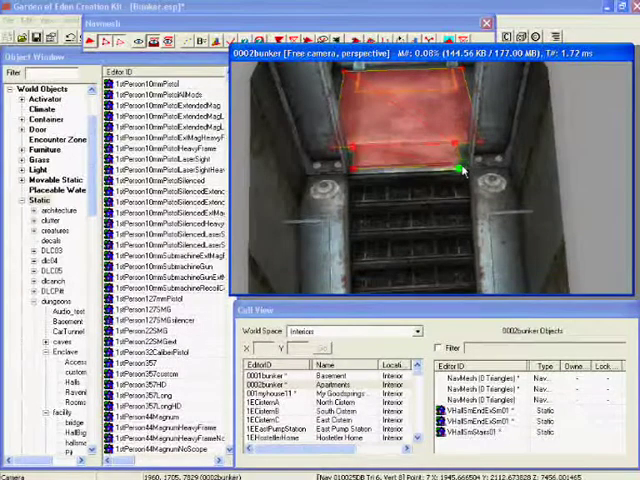
right_click(353, 172)
key(ctrl+z)
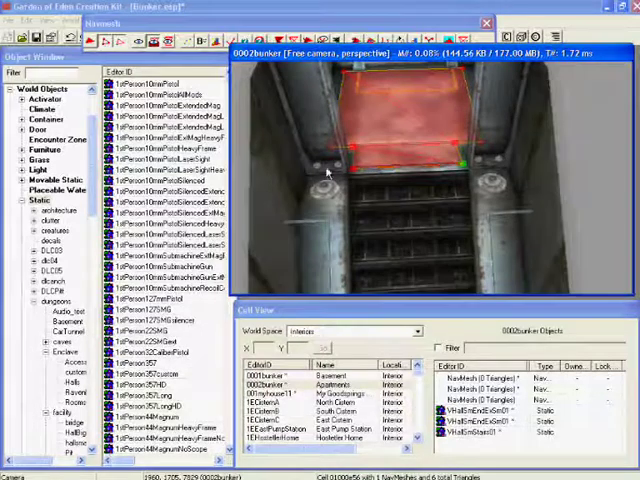
Move the landing's bottom-left corner vertex left toward the wall, then view the stairs head-on.
click(357, 172)
scroll(379, 190, up, 3)
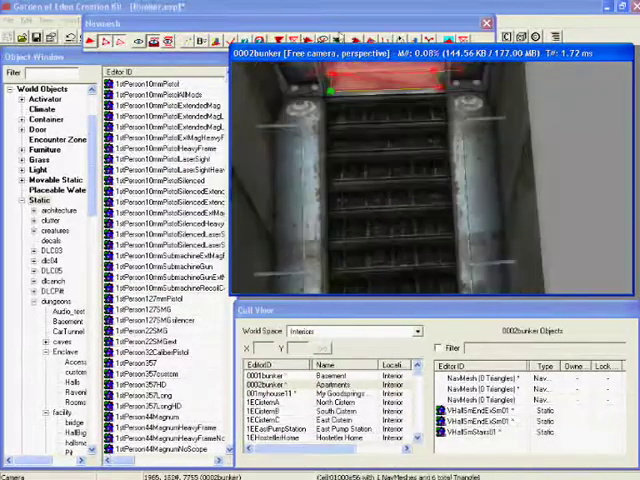
scroll(369, 197, up, 2)
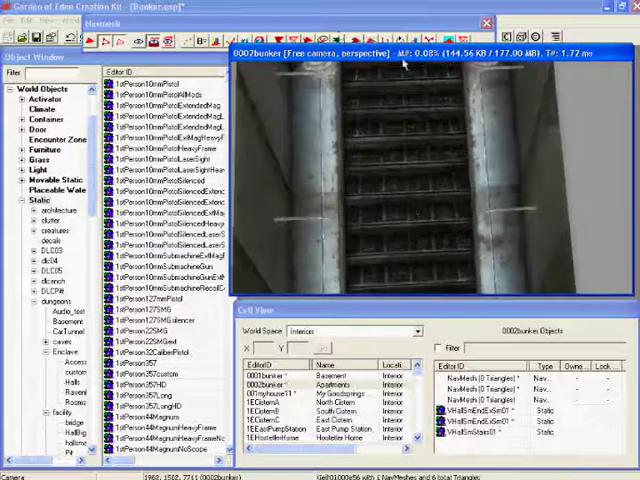
scroll(407, 207, down, 2)
scroll(410, 200, down, 2)
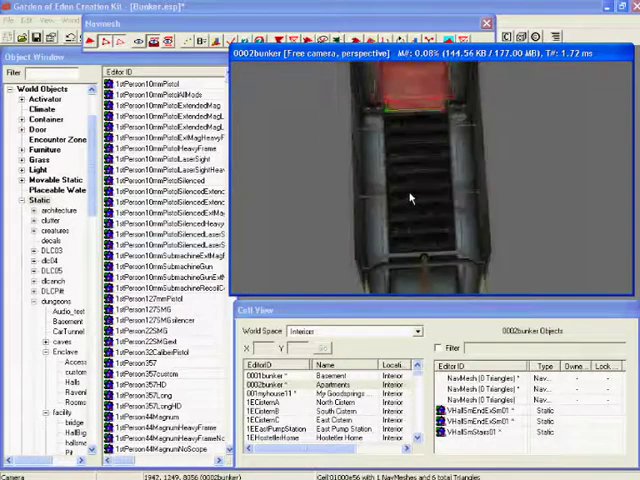
scroll(410, 200, down, 1)
scroll(390, 104, down, 1)
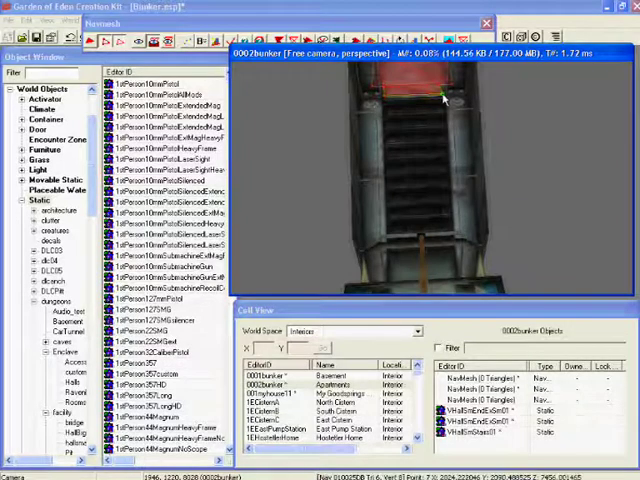
drag(444, 97, 392, 100)
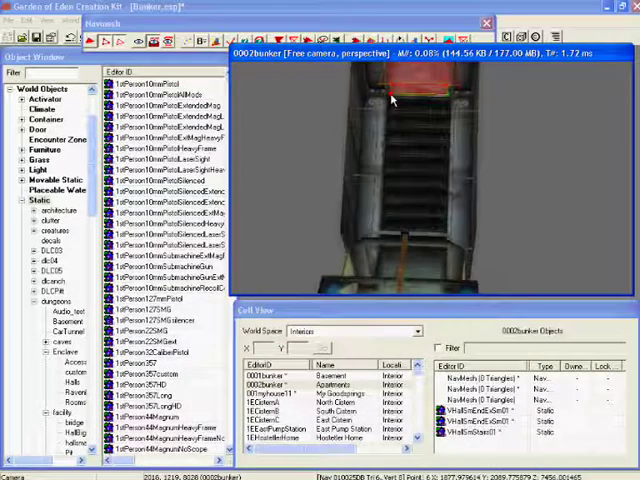
scroll(427, 177, down, 2)
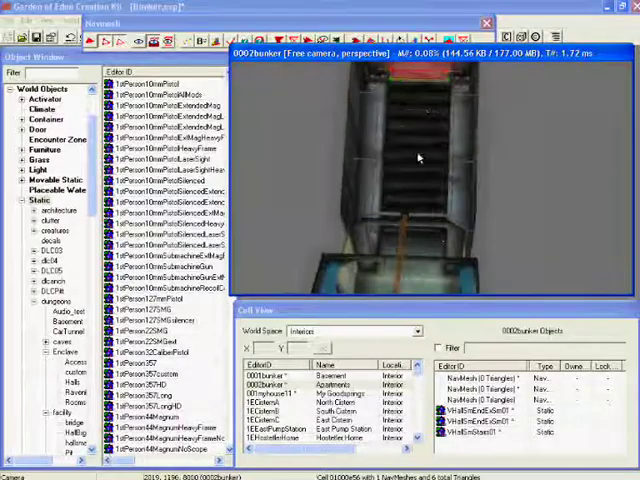
scroll(419, 159, down, 2)
scroll(418, 188, up, 2)
shift+middle_drag(418, 188, 392, 240)
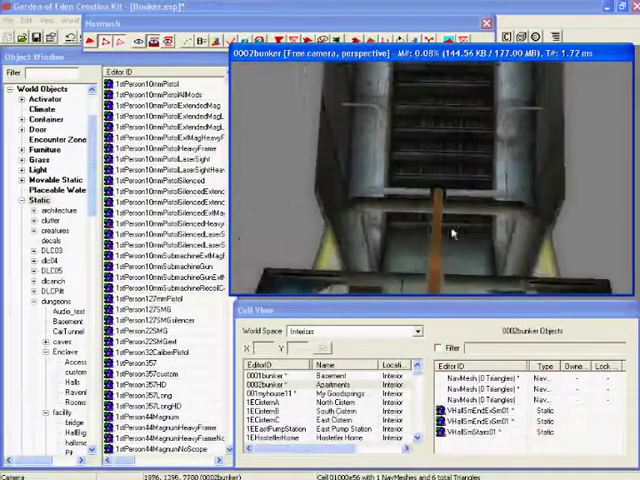
scroll(423, 214, down, 2)
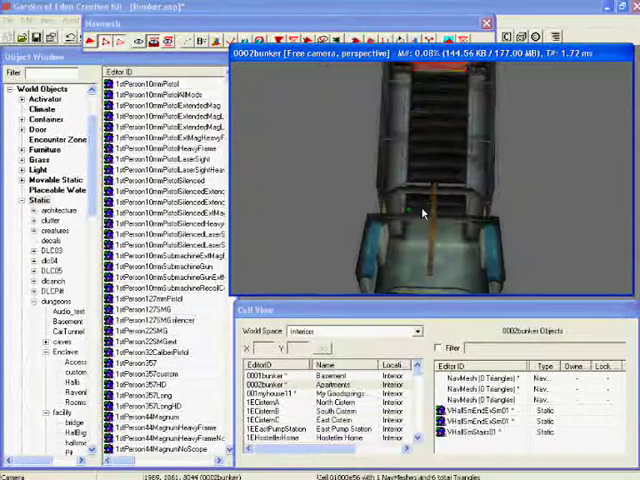
mouse_move(423, 214)
shift+middle_down()
mouse_move(425, 138)
mouse_move(418, 94)
mouse_move(461, 94)
mouse_move(414, 207)
mouse_move(278, 17)
shift+middle_up()
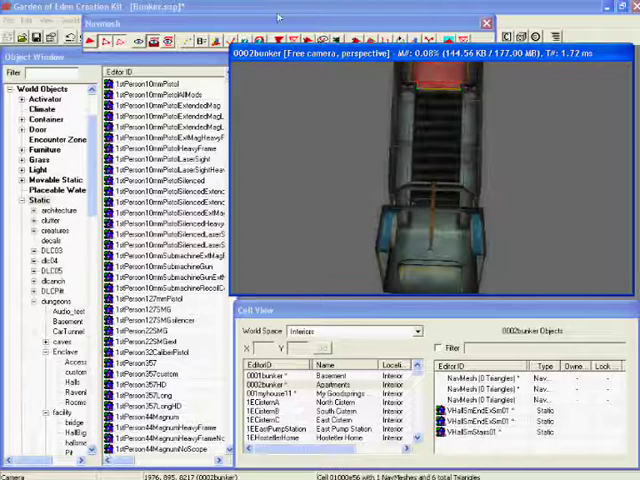
Link two landing vertices to a new stair-foot vertex so triangles cover the staircase.
click(373, 41)
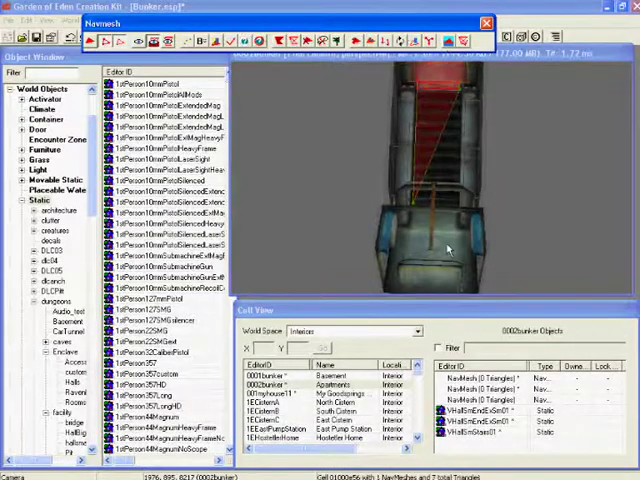
shift+middle_drag(448, 250, 437, 143)
click(437, 143)
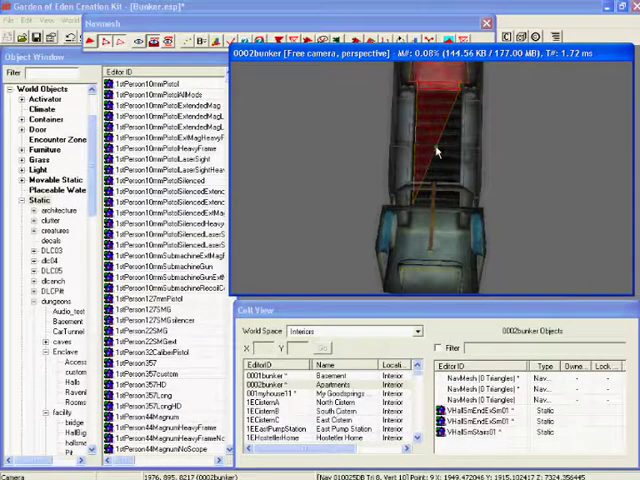
right_click(447, 196)
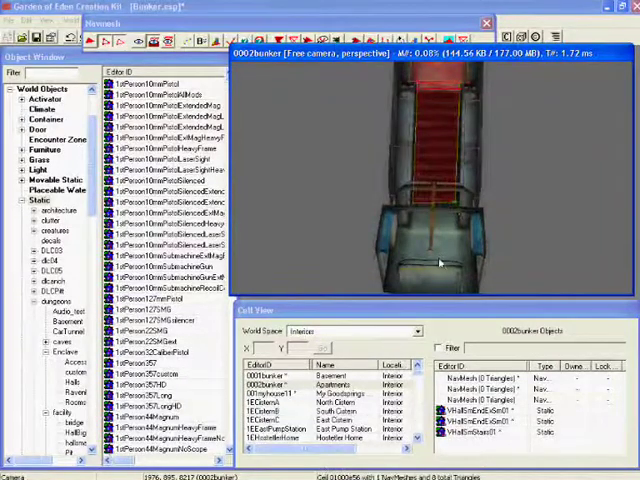
mouse_move(440, 263)
shift+middle_down()
mouse_move(447, 160)
mouse_move(443, 243)
mouse_move(454, 186)
mouse_move(436, 165)
shift+middle_up()
mouse_move(455, 220)
shift+middle_down()
mouse_move(447, 204)
mouse_move(457, 280)
shift+middle_up()
mouse_move(474, 212)
shift+middle_down()
mouse_move(457, 207)
mouse_move(465, 260)
mouse_move(460, 221)
shift+middle_up()
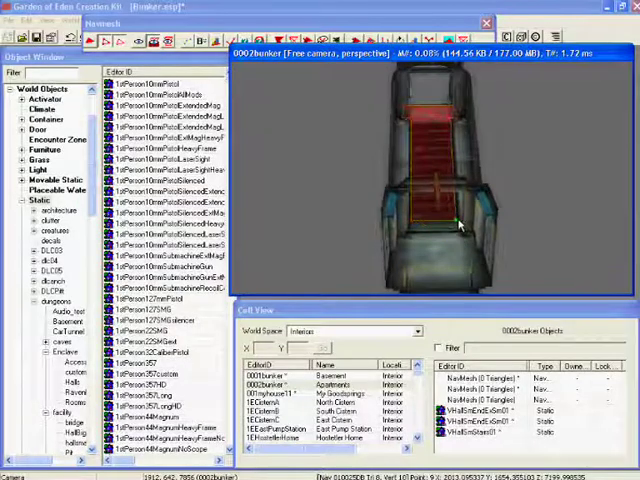
scroll(464, 226, up, 3)
scroll(466, 224, up, 3)
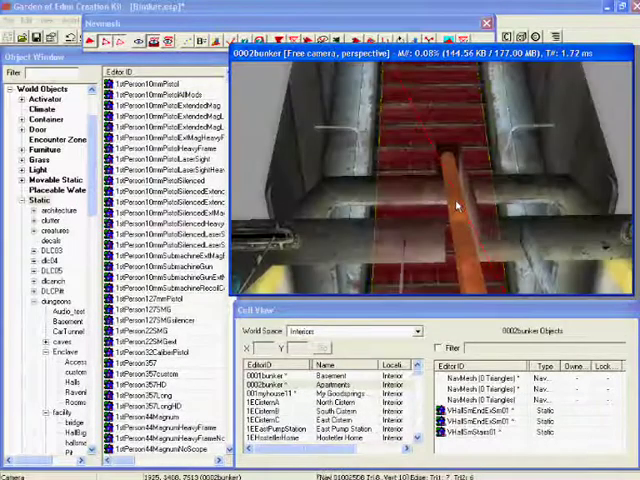
scroll(421, 154, up, 3)
mouse_move(391, 260)
shift+middle_down()
mouse_move(496, 157)
mouse_move(443, 226)
mouse_move(576, 134)
mouse_move(550, 193)
mouse_move(311, 81)
mouse_move(372, 212)
mouse_move(414, 207)
mouse_move(414, 270)
shift+middle_up()
scroll(372, 212, down, 3)
click(336, 263)
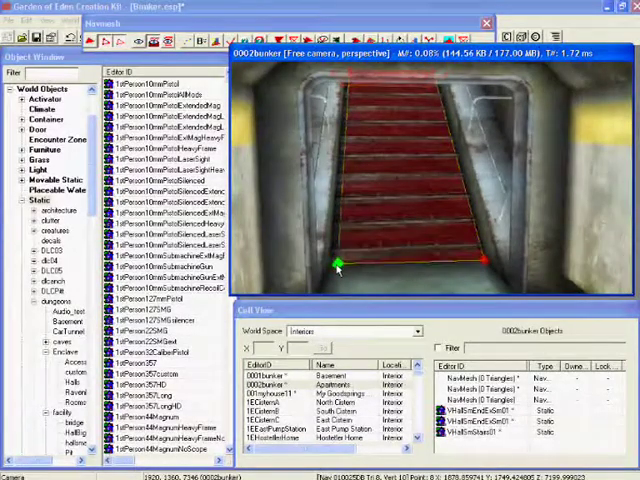
shift+click(484, 261)
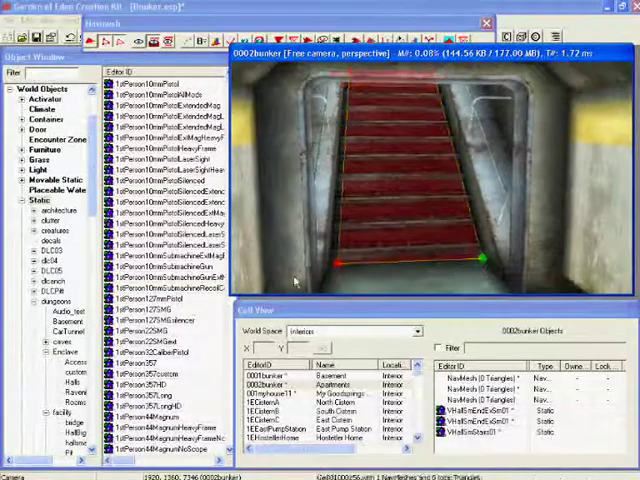
click(337, 263)
scroll(399, 258, down, 2)
scroll(460, 200, down, 1)
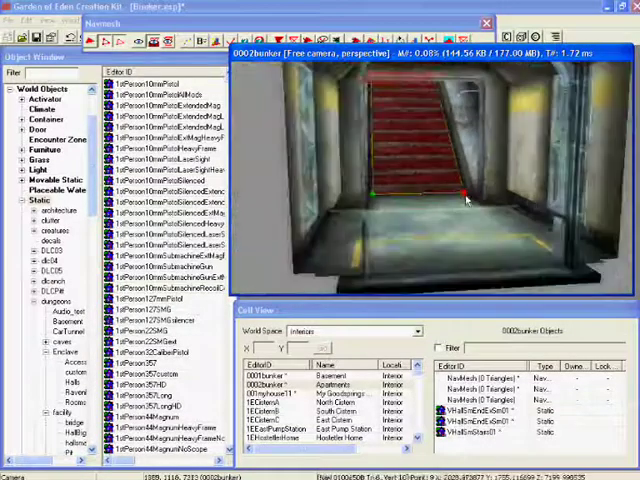
scroll(470, 200, down, 1)
scroll(378, 205, down, 2)
Join both stair-base vertices to a new floor vertex, then reselect the right base vertex.
ctrl+click(373, 193)
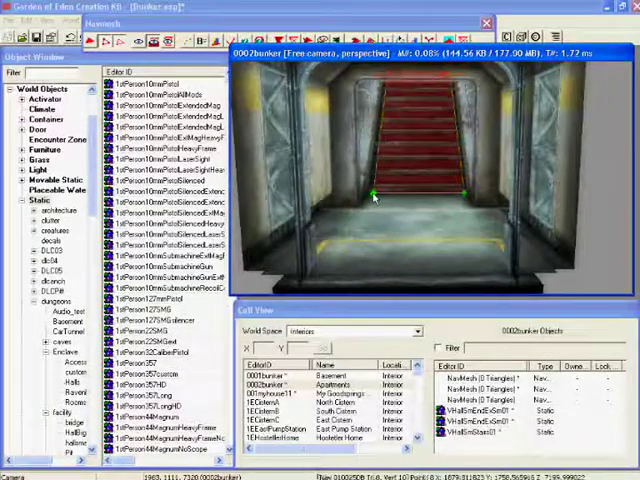
ctrl+right_click(368, 207)
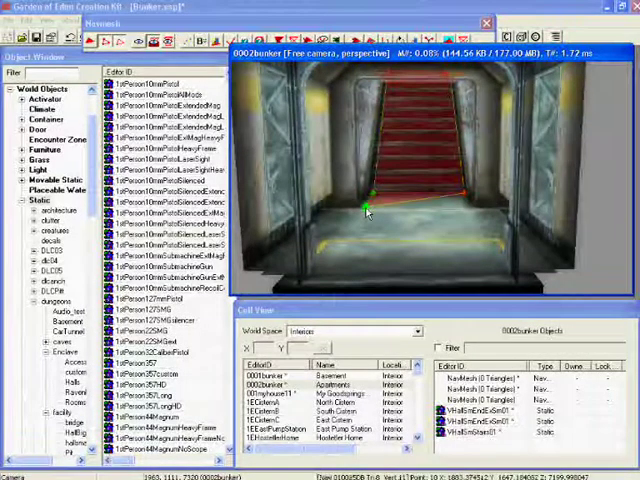
key(f)
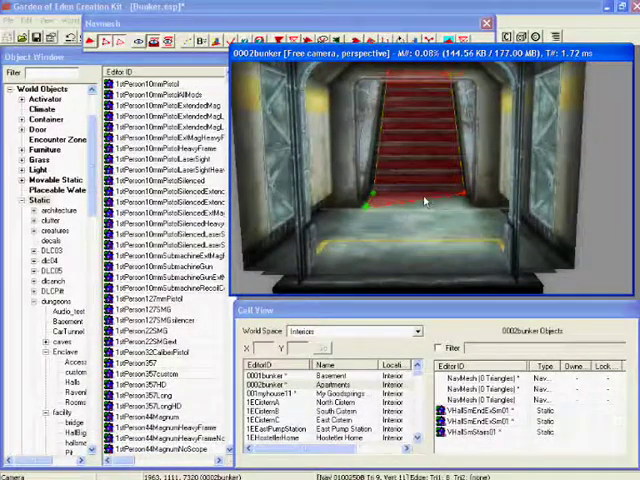
click(420, 205)
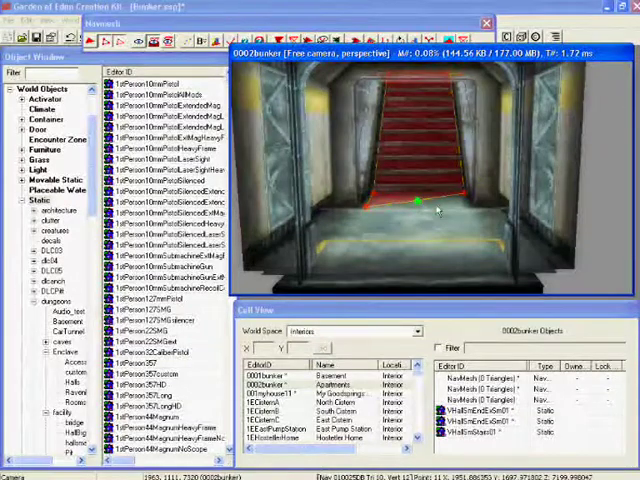
click(458, 208)
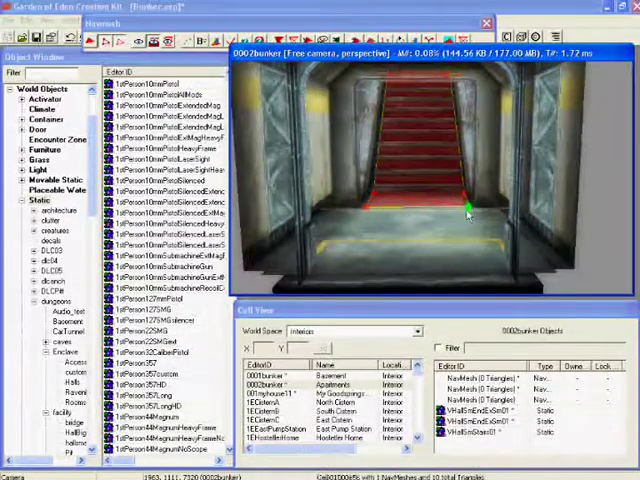
scroll(460, 231, up, 3)
scroll(425, 241, down, 3)
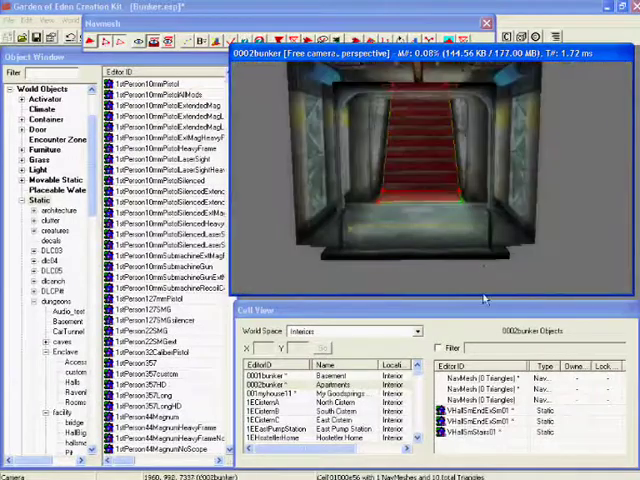
scroll(460, 250, up, 2)
scroll(423, 182, up, 3)
scroll(423, 182, up, 3)
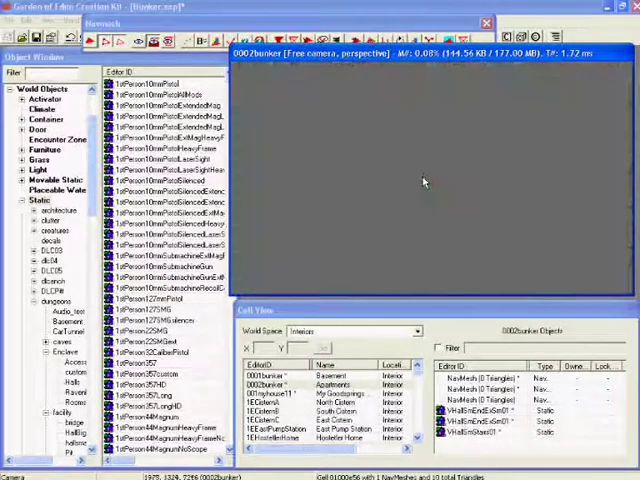
scroll(423, 182, down, 2)
scroll(393, 204, down, 2)
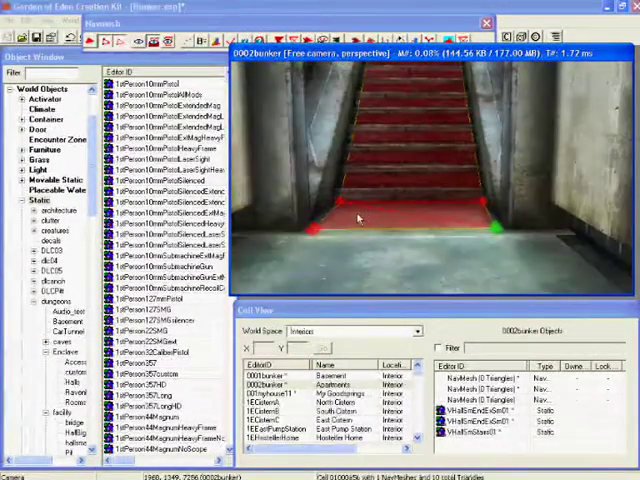